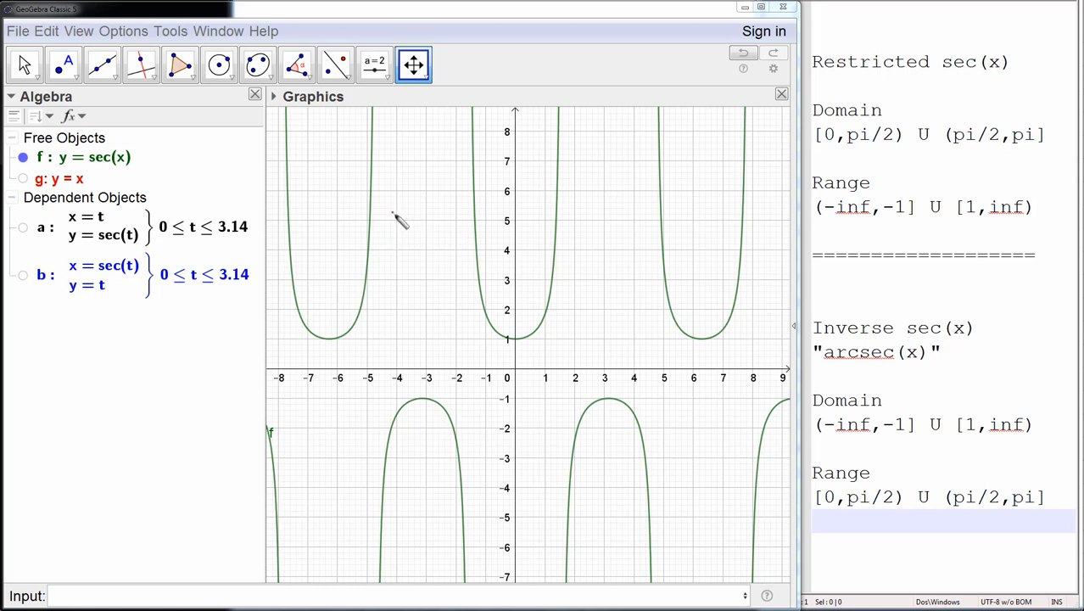
- Draw a double-headed horizontal test line at y = 5 across the sec(x) graph and clear it
{"action": "mouse_move", "coordinate": [92, 160]}
{"action": "left_mouse_down"}
{"action": "mouse_move", "coordinate": [115, 158]}
{"action": "mouse_move", "coordinate": [67, 157]}
{"action": "left_mouse_up"}
{"action": "mouse_move", "coordinate": [307, 170]}
{"action": "left_mouse_down"}
{"action": "mouse_move", "coordinate": [306, 235]}
{"action": "mouse_move", "coordinate": [380, 233]}
{"action": "mouse_move", "coordinate": [387, 191]}
{"action": "left_mouse_up"}
{"action": "mouse_move", "coordinate": [465, 182]}
{"action": "left_mouse_down"}
{"action": "mouse_move", "coordinate": [520, 319]}
{"action": "mouse_move", "coordinate": [553, 228]}
{"action": "left_mouse_up"}
{"action": "left_click_drag", "start_coordinate": [316, 220], "coordinate": [767, 220]}
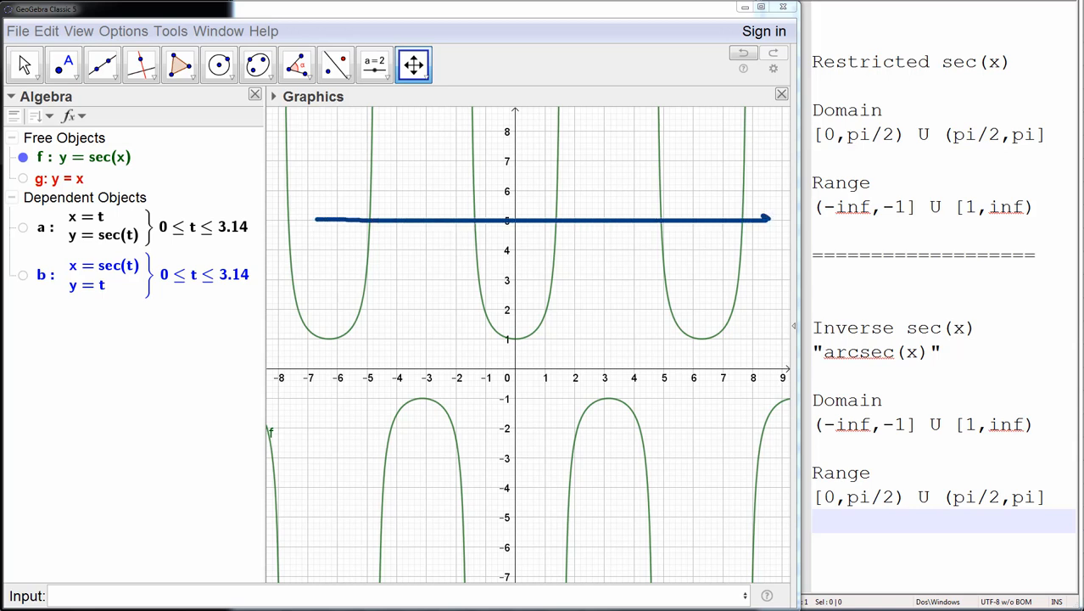
{"action": "left_click_drag", "start_coordinate": [315, 220], "coordinate": [339, 226]}
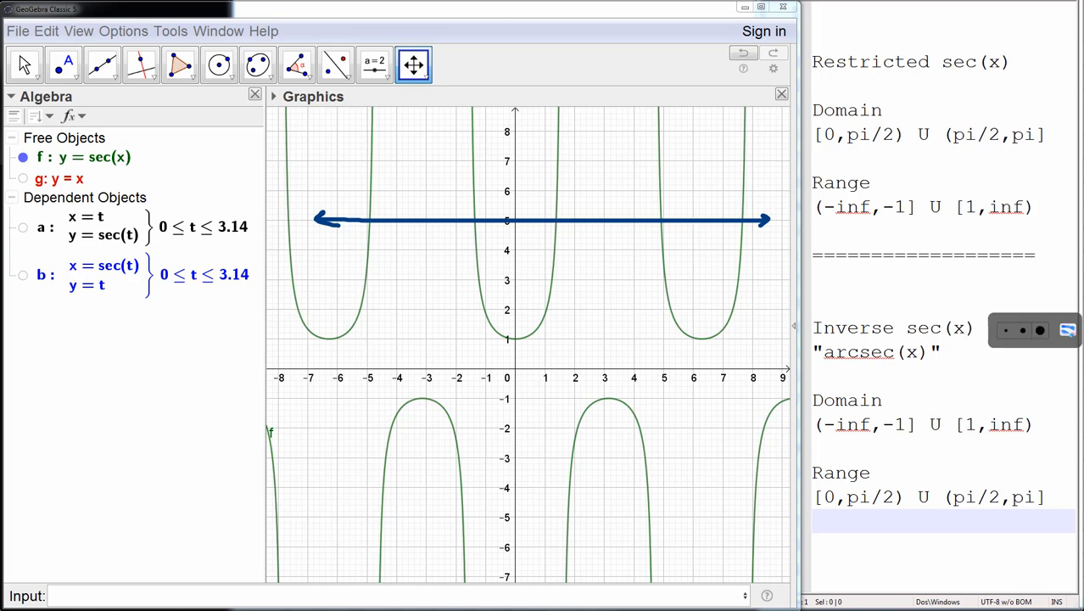
{"action": "left_click", "coordinate": [1067, 331]}
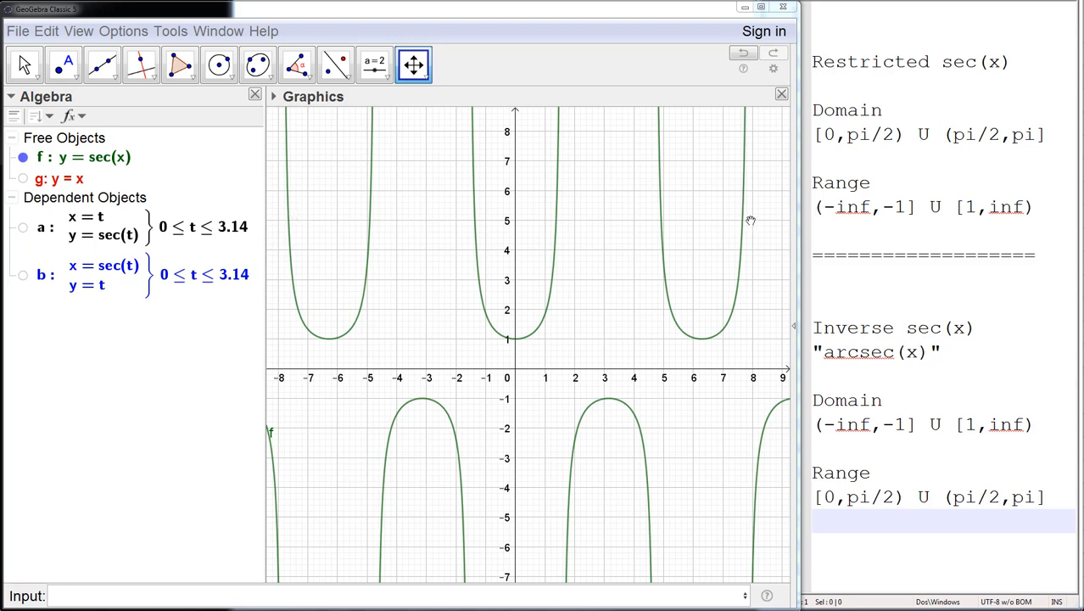
- Show the restricted sec(x) curve a and hide the full graph of y = sec(x)
{"action": "left_click", "coordinate": [23, 229]}
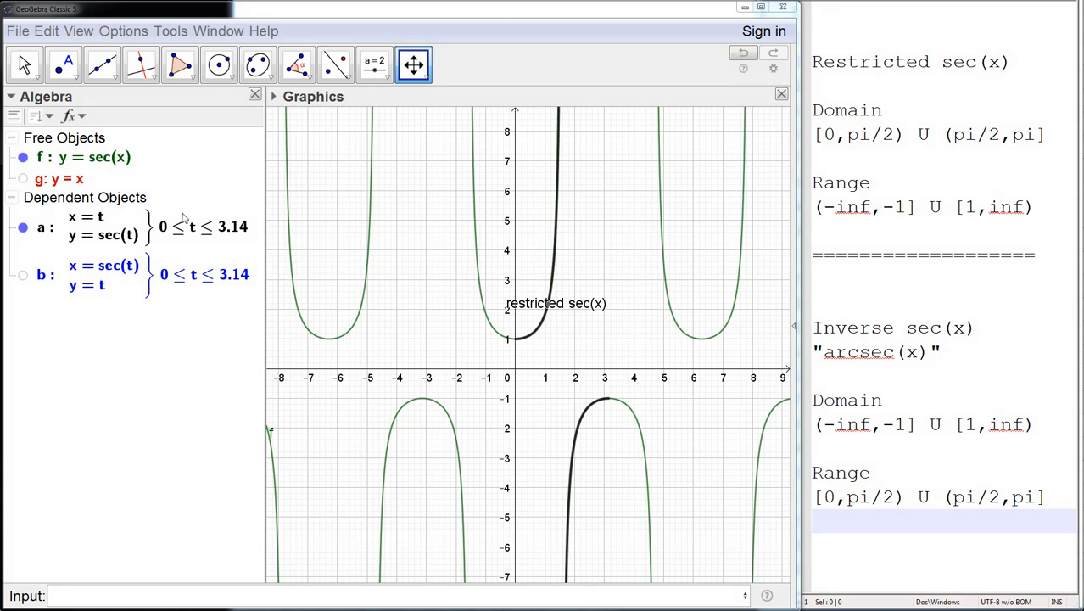
{"action": "left_click", "coordinate": [23, 158]}
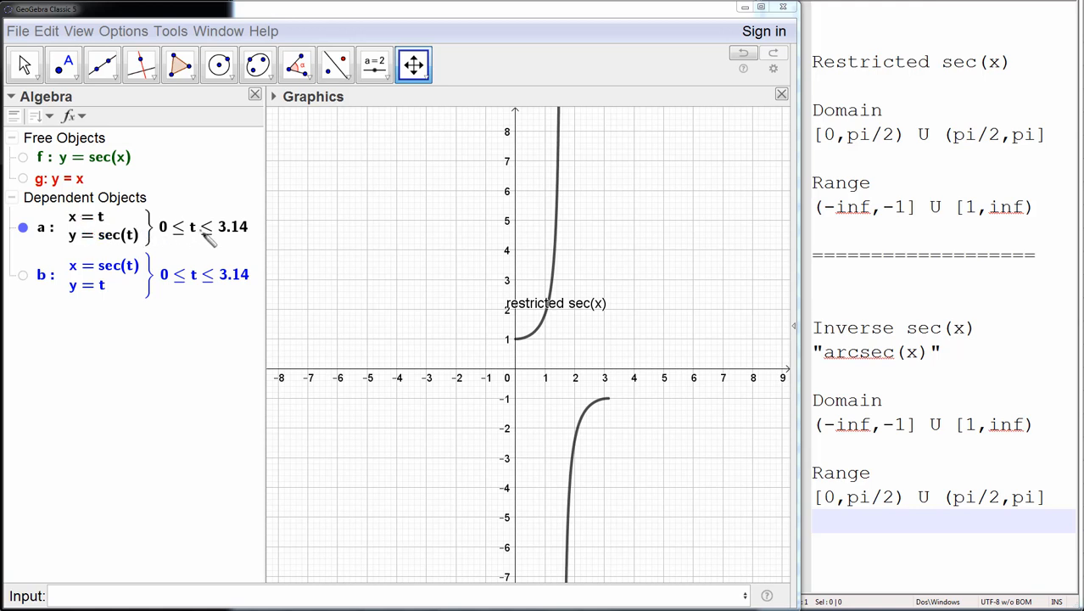
- Open curve a's definition for review and close it without changing it
{"action": "double_click", "coordinate": [148, 231]}
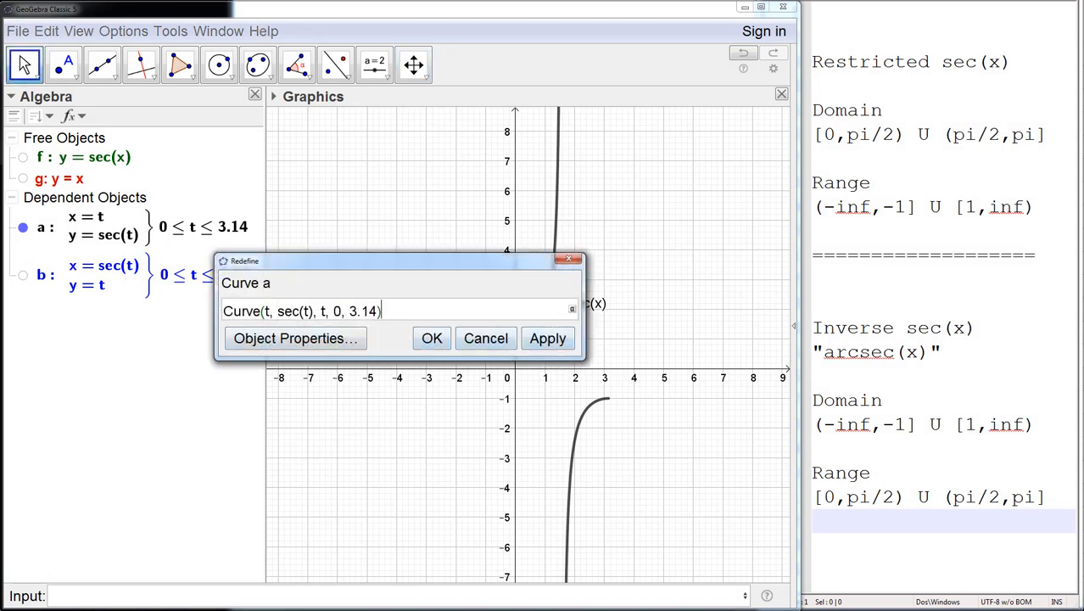
{"action": "mouse_move", "coordinate": [238, 316]}
{"action": "left_mouse_down"}
{"action": "mouse_move", "coordinate": [248, 312]}
{"action": "mouse_move", "coordinate": [235, 307]}
{"action": "mouse_move", "coordinate": [294, 313]}
{"action": "left_mouse_up"}
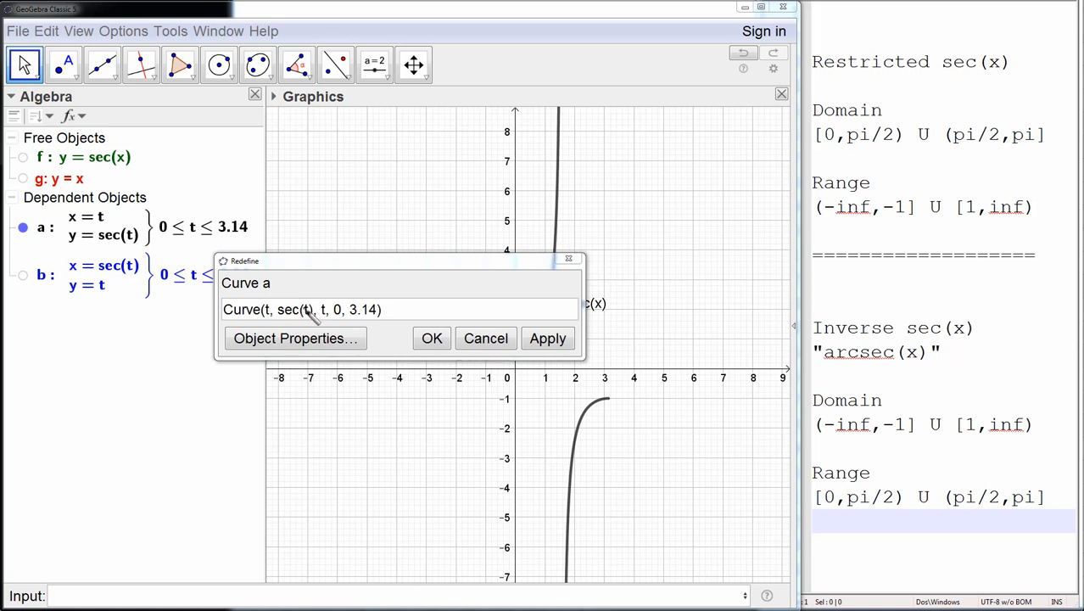
{"action": "left_click", "coordinate": [432, 338]}
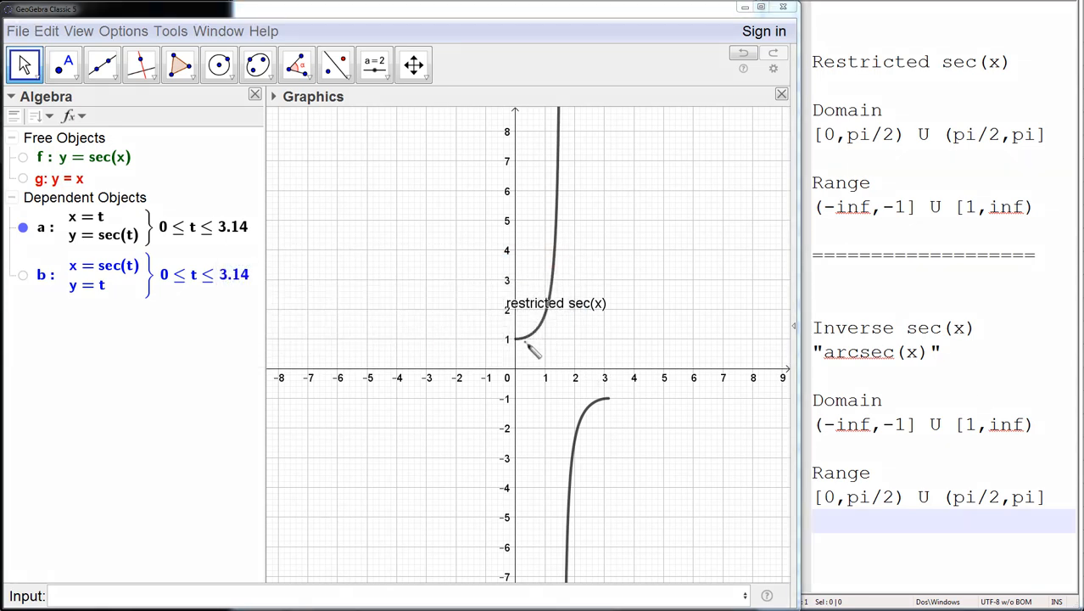
- Examine the restricted sec(x) curve from its start at x = 0 to its end at x = π
{"action": "mouse_move", "coordinate": [521, 314]}
{"action": "left_mouse_down"}
{"action": "mouse_move", "coordinate": [567, 310]}
{"action": "mouse_move", "coordinate": [565, 247]}
{"action": "left_mouse_up"}
{"action": "left_click", "coordinate": [517, 367]}
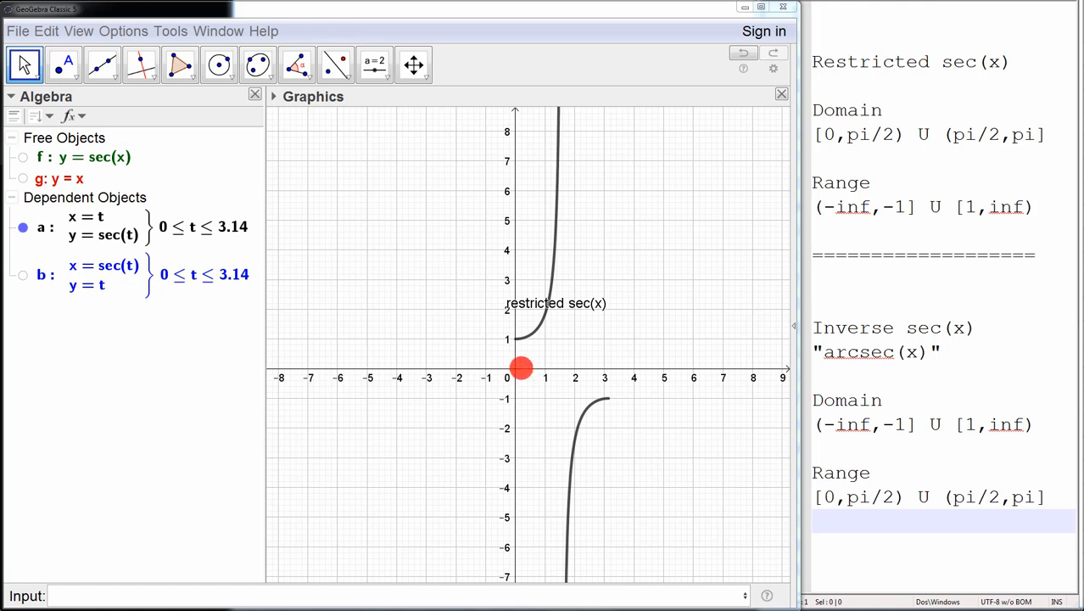
{"action": "left_click", "coordinate": [612, 393]}
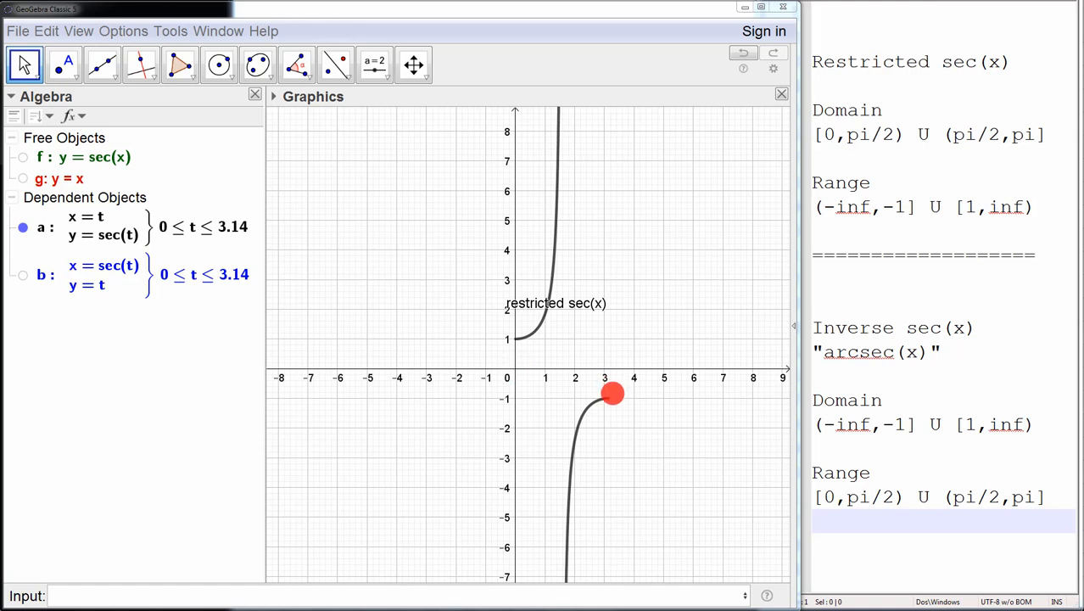
{"action": "left_click", "coordinate": [610, 397]}
{"action": "left_click", "coordinate": [608, 376]}
{"action": "left_click", "coordinate": [610, 371]}
{"action": "left_click", "coordinate": [610, 397]}
{"action": "left_click", "coordinate": [608, 374]}
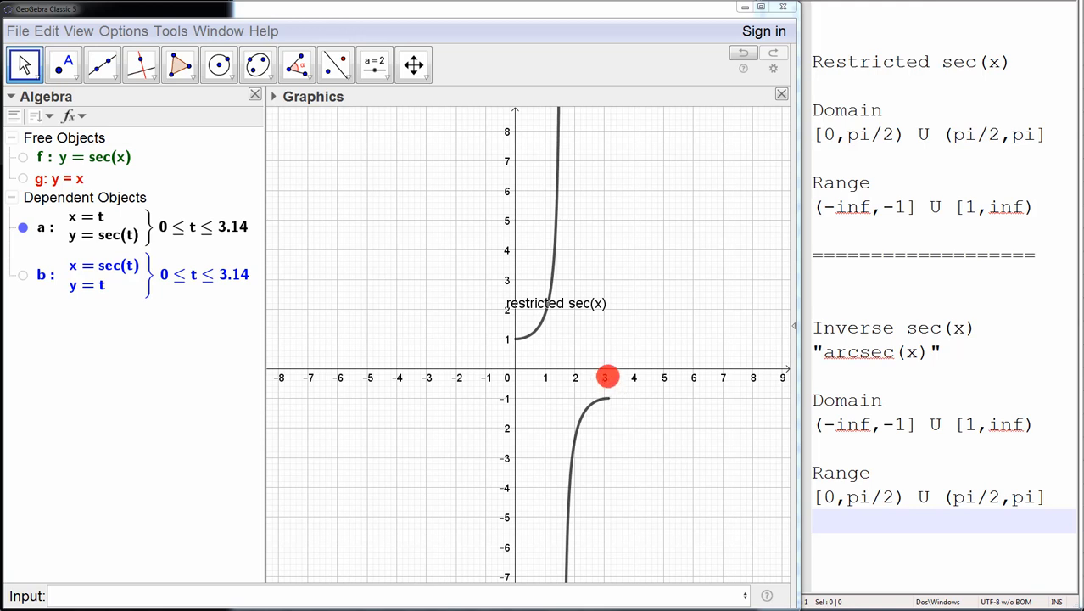
- Mark π and π/2 on the x-axis with pen annotations and erase both marks
{"action": "left_click", "coordinate": [611, 379]}
{"action": "left_click", "coordinate": [611, 398]}
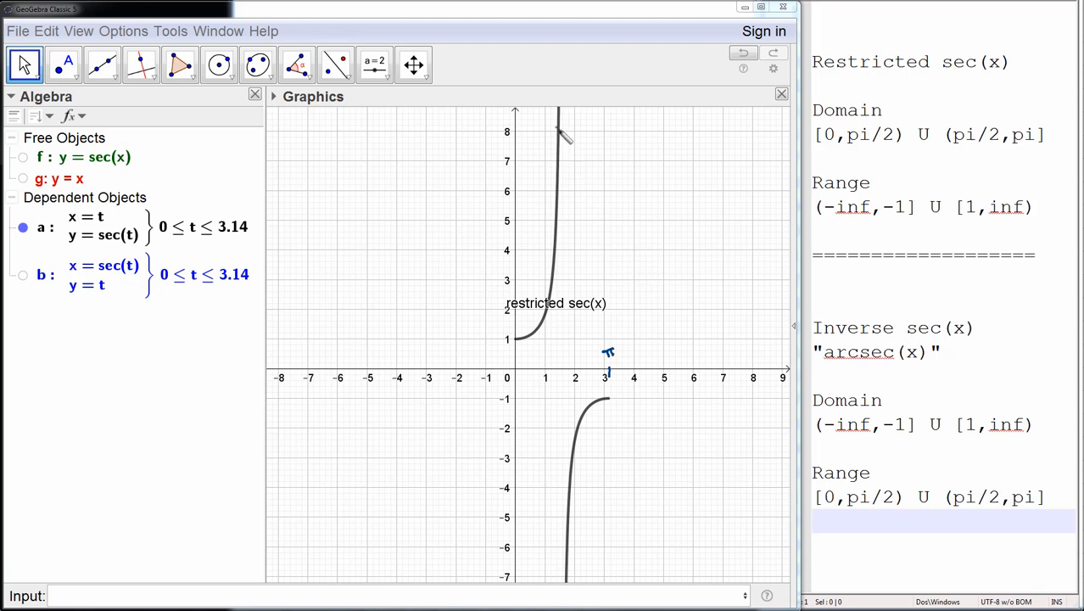
{"action": "left_click", "coordinate": [562, 157]}
{"action": "left_click", "coordinate": [566, 168]}
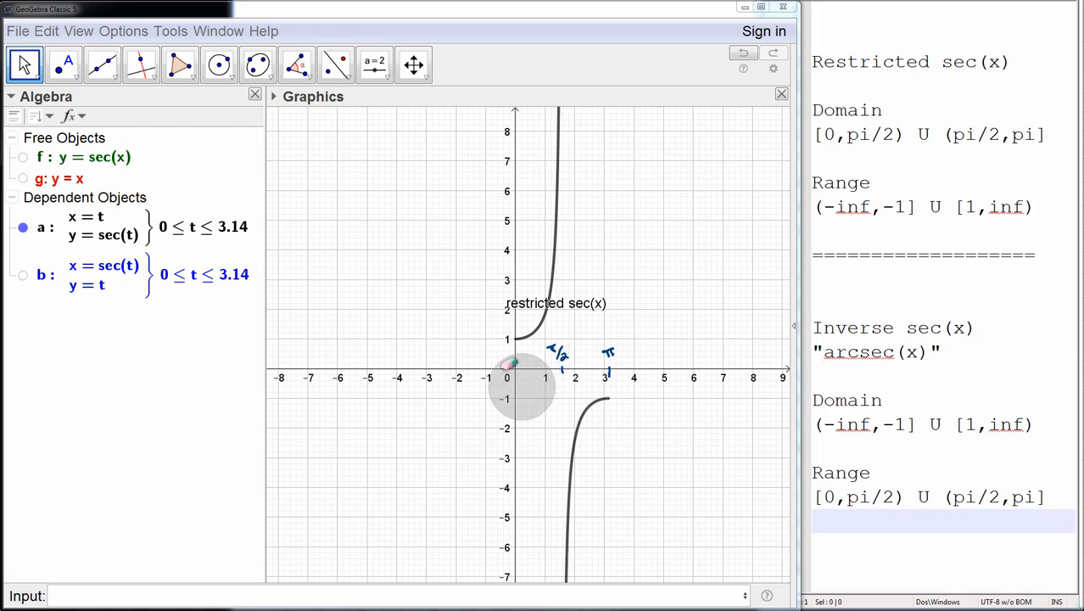
{"action": "left_click_drag", "start_coordinate": [530, 338], "coordinate": [531, 336]}
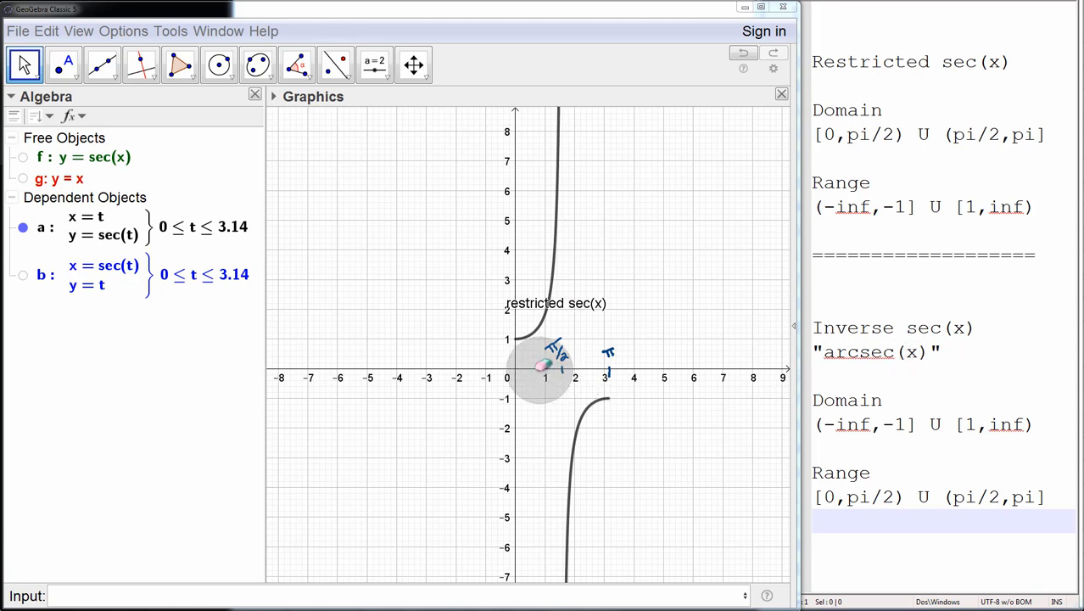
{"action": "left_click_drag", "start_coordinate": [540, 369], "coordinate": [604, 356]}
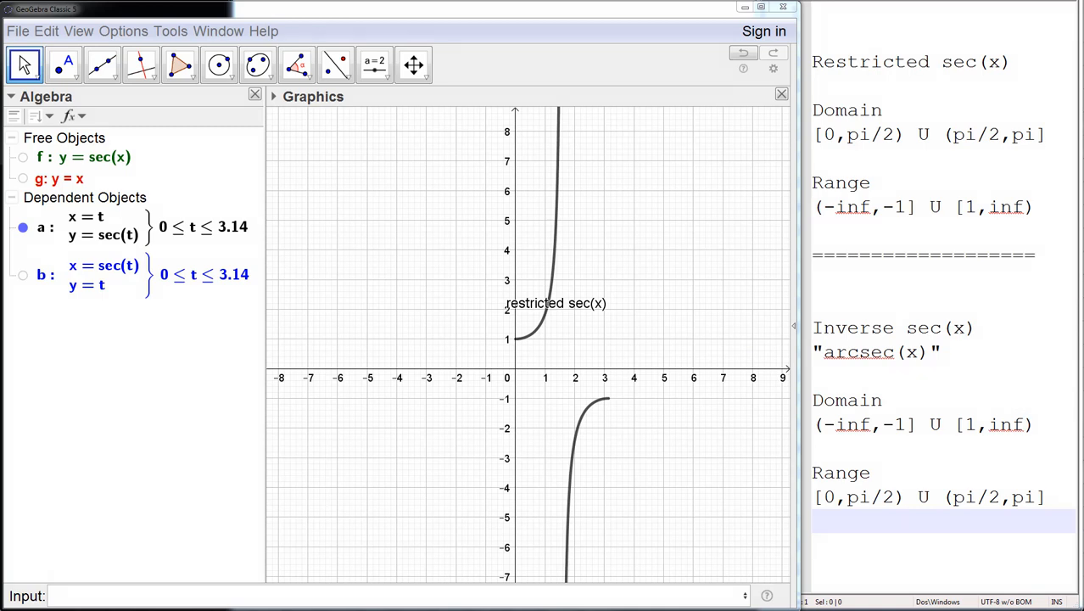
- Show the line y = x and the inverse curve b, arcsec(x), alongside the restricted sec(x) curve
{"action": "left_click", "coordinate": [23, 179]}
{"action": "left_click", "coordinate": [356, 172]}
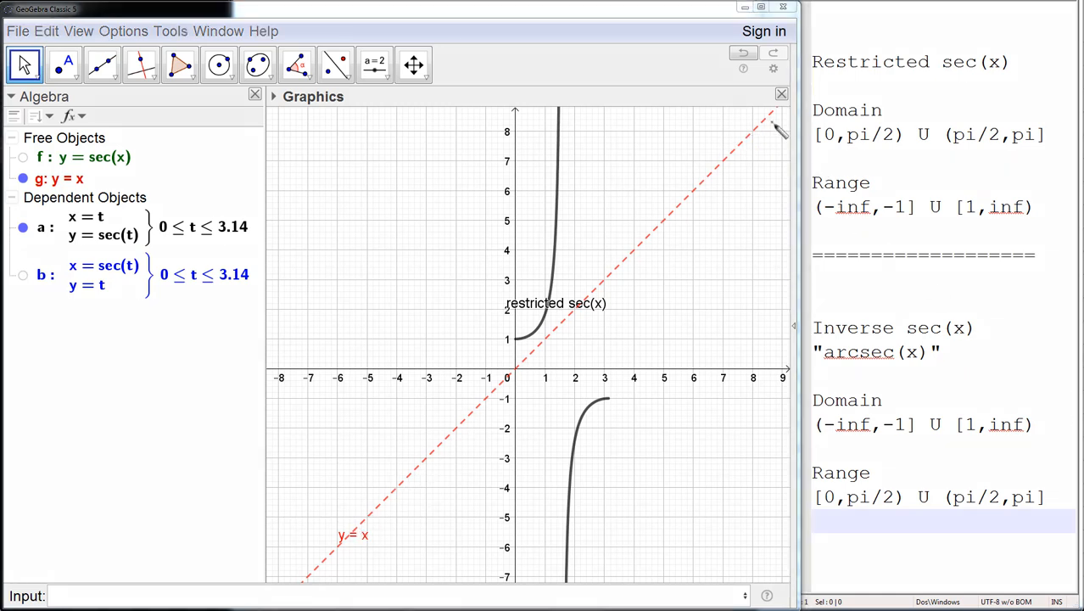
{"action": "mouse_move", "coordinate": [770, 123]}
{"action": "left_mouse_down"}
{"action": "mouse_move", "coordinate": [422, 432]}
{"action": "mouse_move", "coordinate": [383, 566]}
{"action": "mouse_move", "coordinate": [349, 534]}
{"action": "mouse_move", "coordinate": [340, 540]}
{"action": "mouse_move", "coordinate": [362, 533]}
{"action": "mouse_move", "coordinate": [344, 540]}
{"action": "mouse_move", "coordinate": [363, 544]}
{"action": "left_mouse_up"}
{"action": "left_click", "coordinate": [24, 276]}
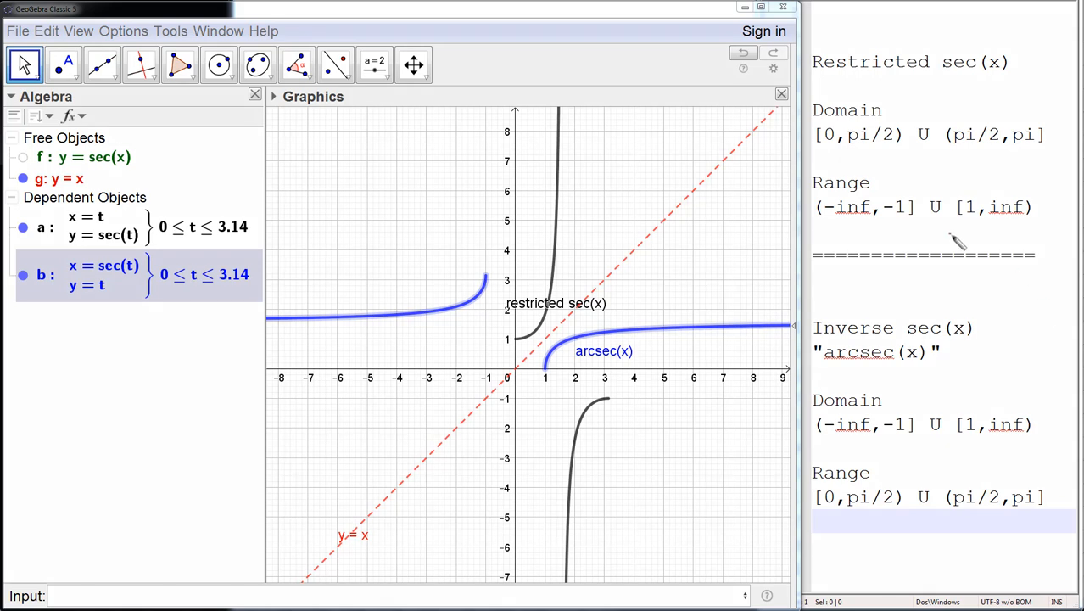
- Compare the swapped x and y definitions of curves a and b, and follow both arcsec(x) branches
{"action": "left_click", "coordinate": [90, 252]}
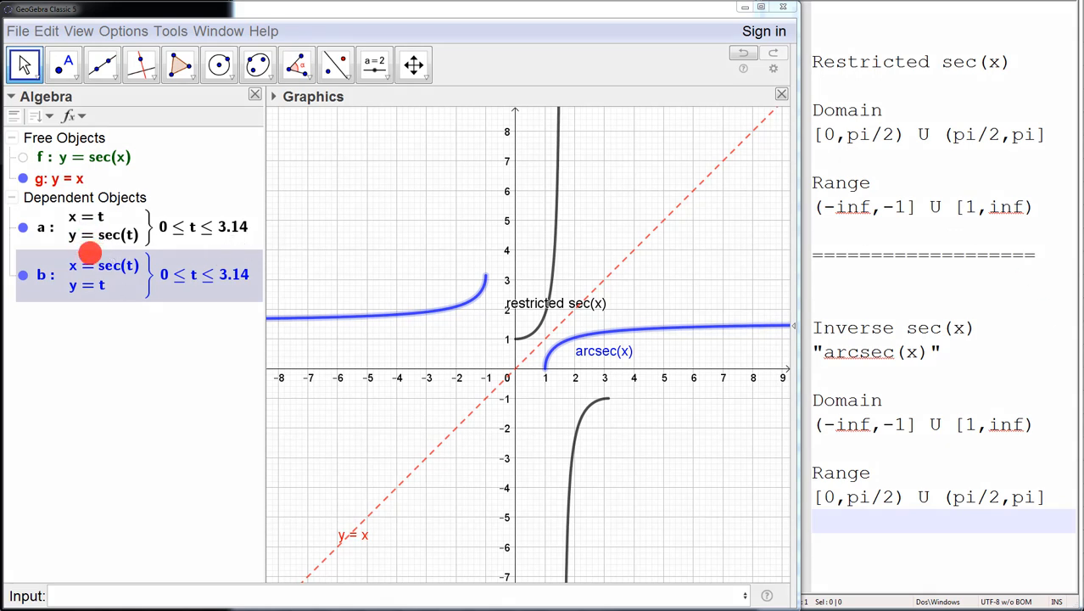
{"action": "left_click", "coordinate": [88, 287]}
{"action": "left_click", "coordinate": [101, 240]}
{"action": "left_click", "coordinate": [99, 276]}
{"action": "left_click_drag", "start_coordinate": [490, 293], "coordinate": [335, 321]}
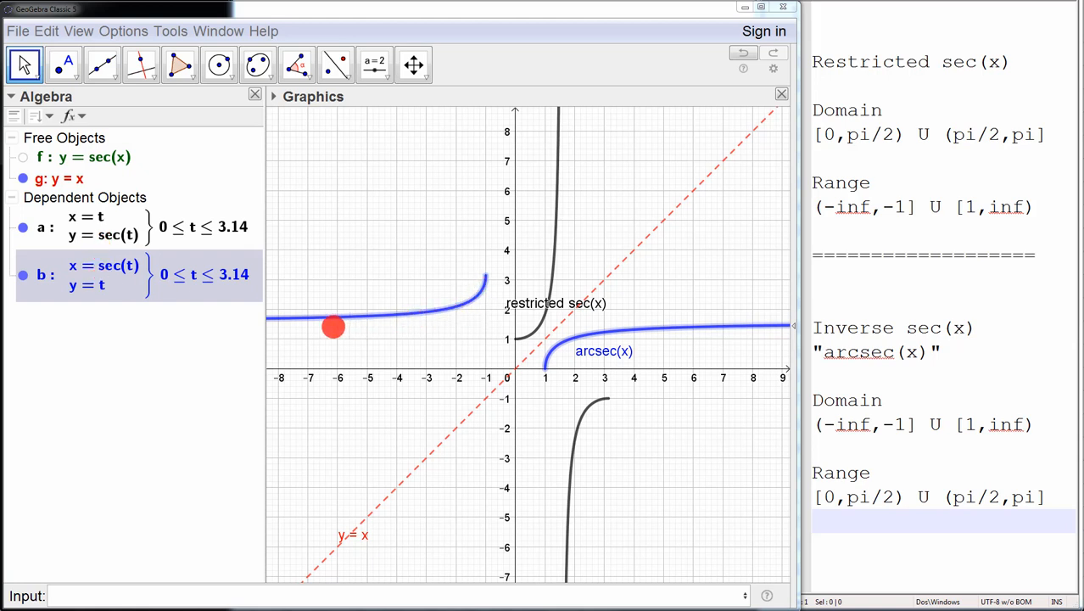
{"action": "left_click", "coordinate": [562, 349]}
{"action": "mouse_move", "coordinate": [563, 349]}
{"action": "left_mouse_down"}
{"action": "mouse_move", "coordinate": [649, 325]}
{"action": "mouse_move", "coordinate": [727, 323]}
{"action": "left_mouse_up"}
{"action": "mouse_move", "coordinate": [122, 228]}
{"action": "left_mouse_down"}
{"action": "mouse_move", "coordinate": [182, 225]}
{"action": "mouse_move", "coordinate": [80, 230]}
{"action": "mouse_move", "coordinate": [187, 231]}
{"action": "mouse_move", "coordinate": [95, 222]}
{"action": "mouse_move", "coordinate": [178, 234]}
{"action": "mouse_move", "coordinate": [112, 216]}
{"action": "mouse_move", "coordinate": [164, 240]}
{"action": "mouse_move", "coordinate": [178, 224]}
{"action": "mouse_move", "coordinate": [128, 212]}
{"action": "mouse_move", "coordinate": [121, 230]}
{"action": "mouse_move", "coordinate": [190, 228]}
{"action": "mouse_move", "coordinate": [77, 219]}
{"action": "mouse_move", "coordinate": [165, 239]}
{"action": "mouse_move", "coordinate": [162, 217]}
{"action": "mouse_move", "coordinate": [92, 226]}
{"action": "mouse_move", "coordinate": [157, 234]}
{"action": "mouse_move", "coordinate": [120, 214]}
{"action": "mouse_move", "coordinate": [106, 231]}
{"action": "mouse_move", "coordinate": [177, 236]}
{"action": "left_mouse_up"}
{"action": "mouse_move", "coordinate": [119, 263]}
{"action": "left_mouse_down"}
{"action": "mouse_move", "coordinate": [87, 271]}
{"action": "mouse_move", "coordinate": [166, 294]}
{"action": "mouse_move", "coordinate": [113, 259]}
{"action": "mouse_move", "coordinate": [138, 293]}
{"action": "mouse_move", "coordinate": [159, 265]}
{"action": "mouse_move", "coordinate": [106, 283]}
{"action": "mouse_move", "coordinate": [179, 275]}
{"action": "mouse_move", "coordinate": [113, 266]}
{"action": "mouse_move", "coordinate": [153, 283]}
{"action": "mouse_move", "coordinate": [169, 273]}
{"action": "mouse_move", "coordinate": [179, 286]}
{"action": "left_mouse_up"}
{"action": "mouse_move", "coordinate": [201, 252]}
{"action": "left_mouse_down"}
{"action": "mouse_move", "coordinate": [202, 270]}
{"action": "mouse_move", "coordinate": [107, 226]}
{"action": "mouse_move", "coordinate": [111, 278]}
{"action": "mouse_move", "coordinate": [119, 240]}
{"action": "mouse_move", "coordinate": [101, 220]}
{"action": "mouse_move", "coordinate": [110, 258]}
{"action": "mouse_move", "coordinate": [118, 246]}
{"action": "mouse_move", "coordinate": [109, 275]}
{"action": "mouse_move", "coordinate": [115, 233]}
{"action": "mouse_move", "coordinate": [117, 269]}
{"action": "left_mouse_up"}
{"action": "left_click_drag", "start_coordinate": [76, 238], "coordinate": [111, 239]}
{"action": "left_click", "coordinate": [78, 265]}
- Hide the restricted sec(x) curve and the line y = x
{"action": "left_click", "coordinate": [25, 229]}
{"action": "left_click", "coordinate": [24, 180]}
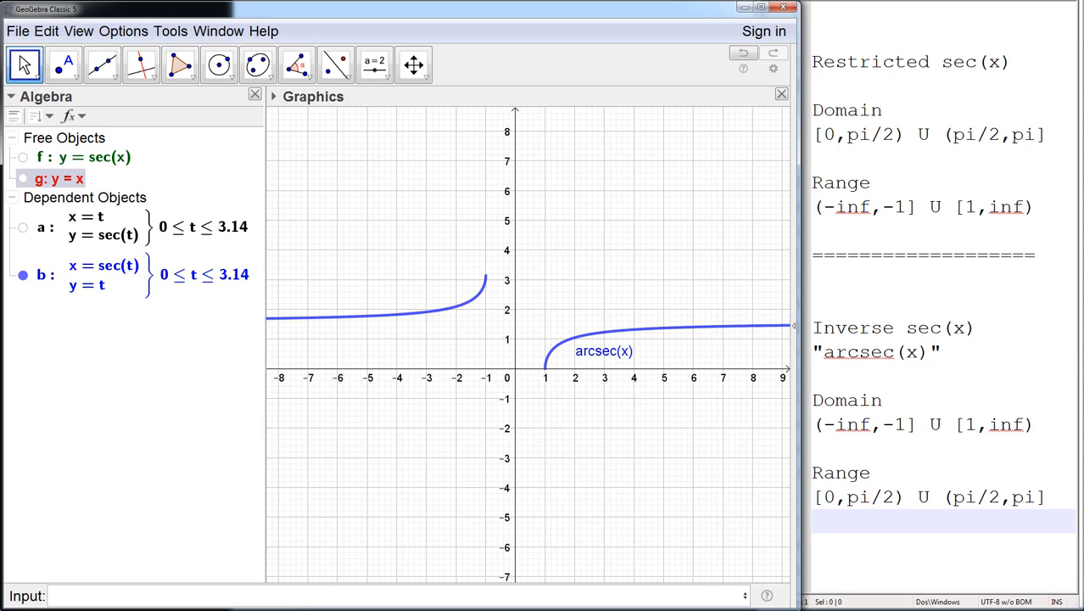
- Compare the domain and range of restricted sec(x) with those of arcsec(x) in the text notes
{"action": "left_click", "coordinate": [856, 183]}
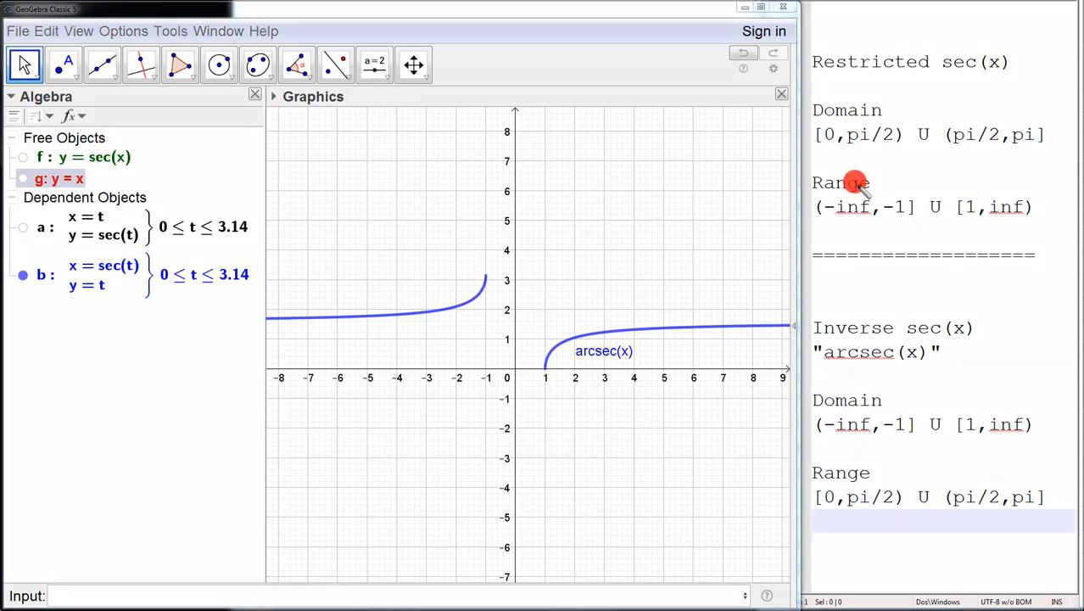
{"action": "left_click", "coordinate": [866, 418]}
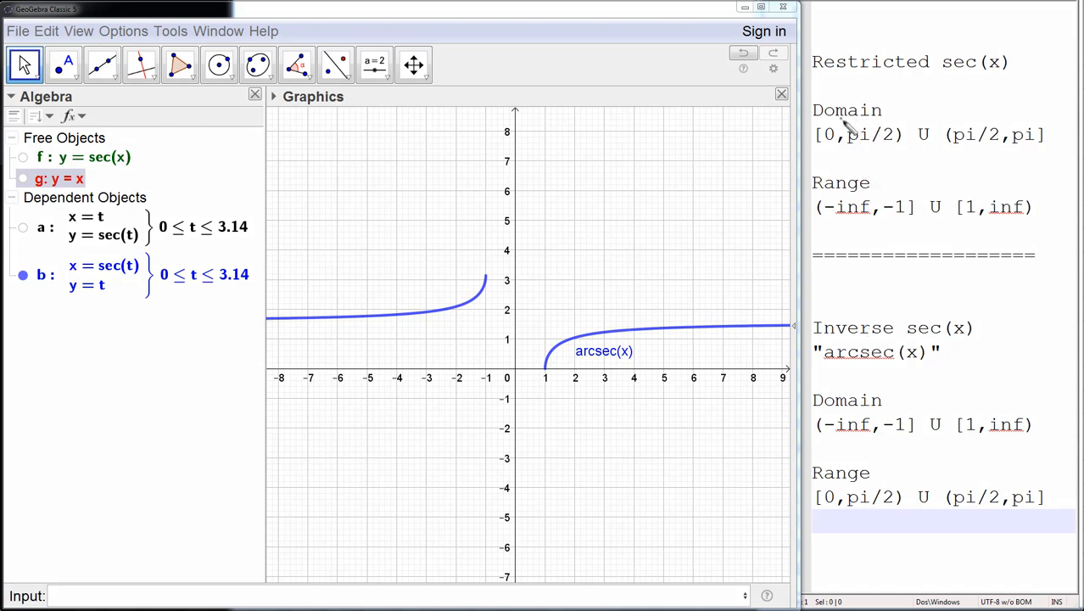
{"action": "left_click_drag", "start_coordinate": [853, 71], "coordinate": [911, 73]}
{"action": "left_click_drag", "start_coordinate": [831, 328], "coordinate": [902, 336]}
{"action": "left_click_drag", "start_coordinate": [857, 142], "coordinate": [902, 135]}
{"action": "mouse_move", "coordinate": [852, 207]}
{"action": "left_mouse_down"}
{"action": "mouse_move", "coordinate": [840, 208]}
{"action": "mouse_move", "coordinate": [899, 205]}
{"action": "left_mouse_up"}
{"action": "mouse_move", "coordinate": [835, 117]}
{"action": "left_mouse_down"}
{"action": "mouse_move", "coordinate": [851, 134]}
{"action": "mouse_move", "coordinate": [840, 133]}
{"action": "mouse_move", "coordinate": [1023, 138]}
{"action": "left_mouse_up"}
{"action": "left_click_drag", "start_coordinate": [819, 500], "coordinate": [1030, 500]}
{"action": "left_click_drag", "start_coordinate": [830, 212], "coordinate": [1022, 208]}
{"action": "left_click_drag", "start_coordinate": [832, 425], "coordinate": [1023, 424]}
- Examine the arcsec(x) branches at x = -1 and x = 1 against the domain written in the notes
{"action": "left_click", "coordinate": [467, 303]}
{"action": "left_click", "coordinate": [879, 425]}
{"action": "left_click", "coordinate": [545, 370]}
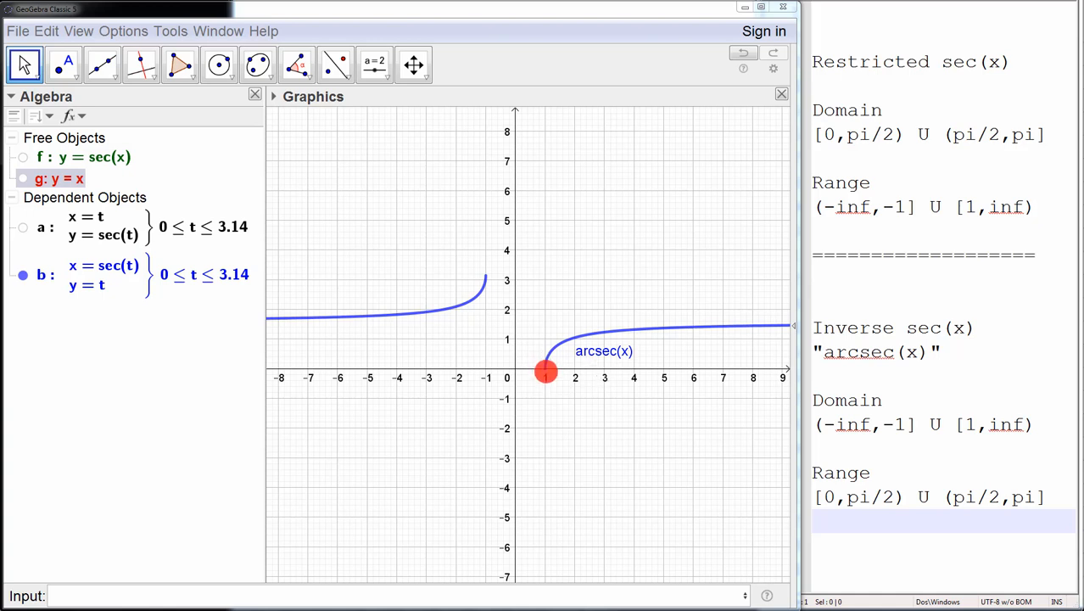
{"action": "mouse_move", "coordinate": [543, 370]}
{"action": "left_mouse_down"}
{"action": "mouse_move", "coordinate": [616, 334]}
{"action": "mouse_move", "coordinate": [791, 322]}
{"action": "left_mouse_up"}
{"action": "mouse_move", "coordinate": [1011, 416]}
{"action": "left_mouse_down"}
{"action": "mouse_move", "coordinate": [977, 422]}
{"action": "mouse_move", "coordinate": [1027, 428]}
{"action": "mouse_move", "coordinate": [994, 427]}
{"action": "left_mouse_up"}
{"action": "left_click", "coordinate": [487, 284]}
{"action": "left_click", "coordinate": [485, 377]}
- Mark π/2 on the y-axis, trace both arcsec(x) branches to check the range, and erase the mark
{"action": "left_click", "coordinate": [517, 320]}
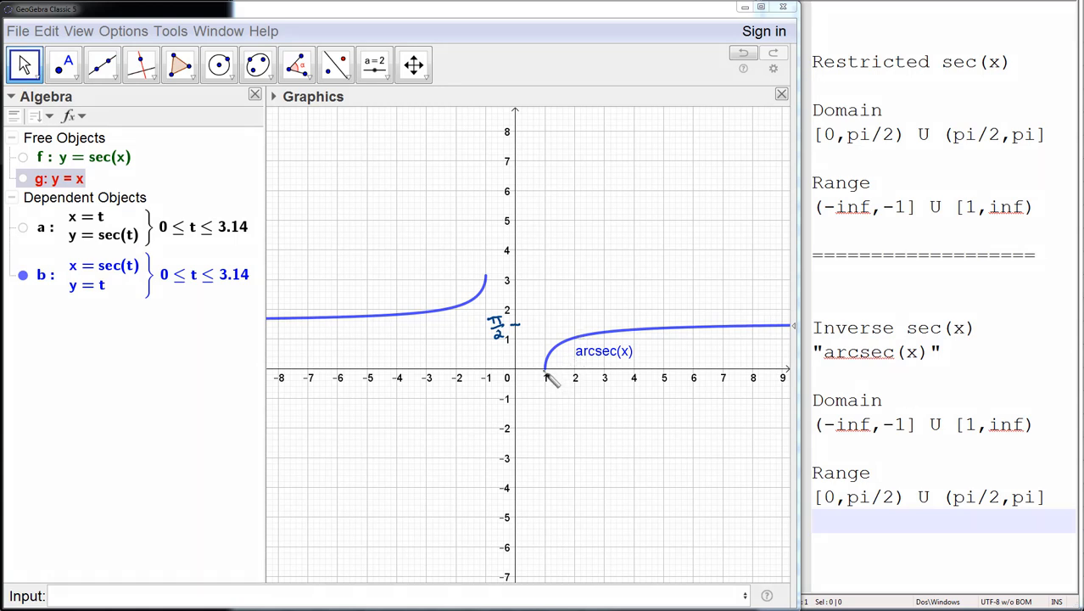
{"action": "mouse_move", "coordinate": [546, 374]}
{"action": "left_mouse_down"}
{"action": "mouse_move", "coordinate": [552, 356]}
{"action": "mouse_move", "coordinate": [599, 337]}
{"action": "mouse_move", "coordinate": [780, 326]}
{"action": "left_mouse_up"}
{"action": "left_click", "coordinate": [518, 329]}
{"action": "left_click", "coordinate": [860, 504]}
{"action": "mouse_move", "coordinate": [860, 505]}
{"action": "left_mouse_down"}
{"action": "mouse_move", "coordinate": [845, 486]}
{"action": "mouse_move", "coordinate": [879, 503]}
{"action": "left_mouse_up"}
{"action": "mouse_move", "coordinate": [271, 320]}
{"action": "left_mouse_down"}
{"action": "mouse_move", "coordinate": [396, 316]}
{"action": "mouse_move", "coordinate": [452, 306]}
{"action": "mouse_move", "coordinate": [486, 278]}
{"action": "left_mouse_up"}
{"action": "mouse_move", "coordinate": [520, 269]}
{"action": "left_mouse_down"}
{"action": "mouse_move", "coordinate": [528, 258]}
{"action": "mouse_move", "coordinate": [489, 344]}
{"action": "left_mouse_up"}
- Replace the arcsec(x) curve with the full sec(x) graph, and swap that for the restricted sec(x) curve
{"action": "left_click", "coordinate": [23, 275]}
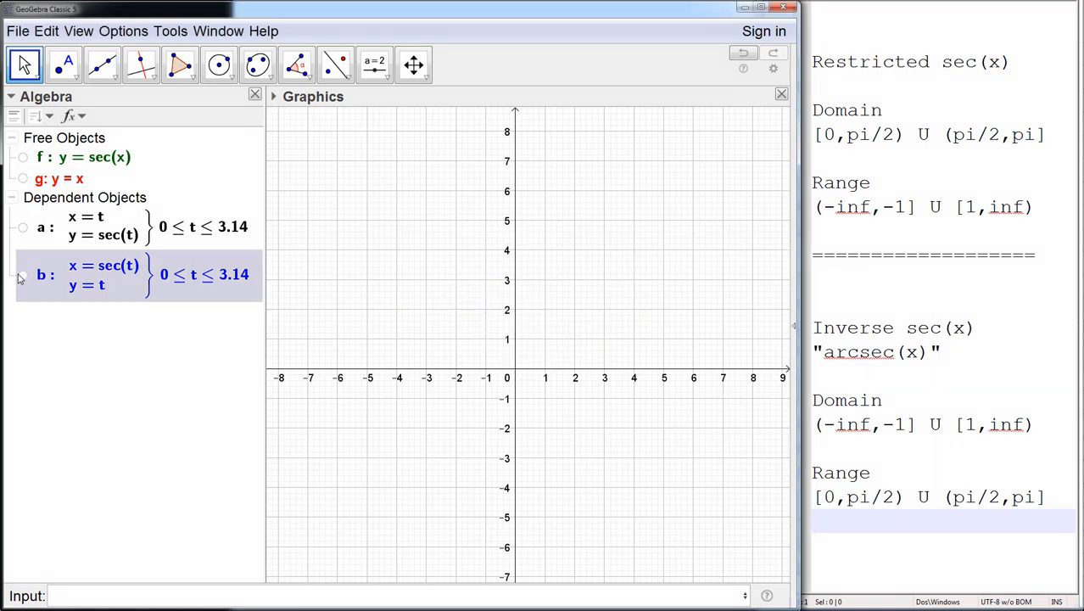
{"action": "left_click", "coordinate": [22, 158]}
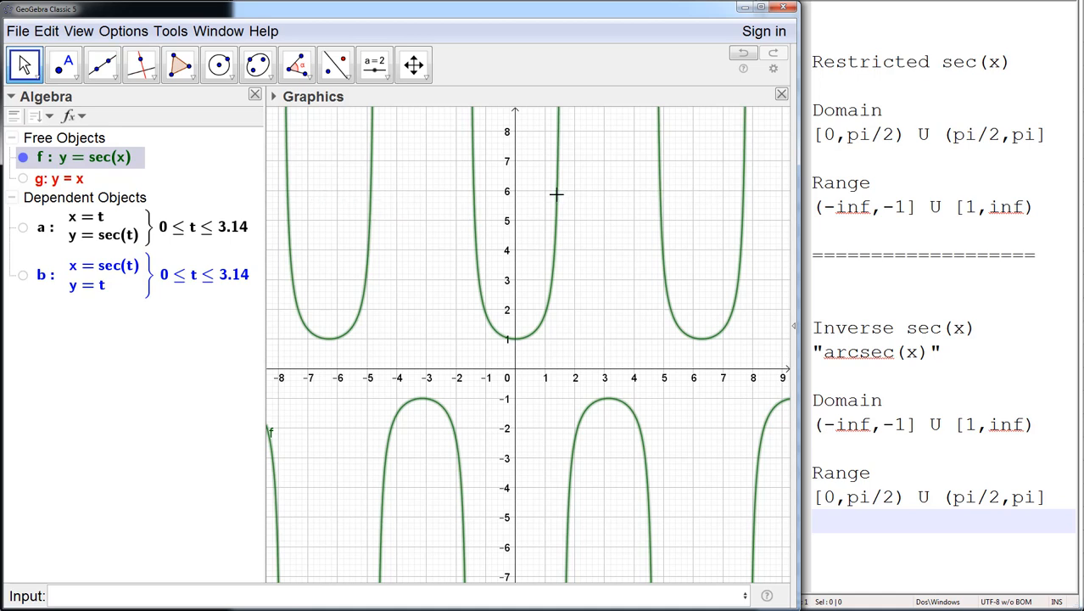
{"action": "left_click", "coordinate": [23, 229]}
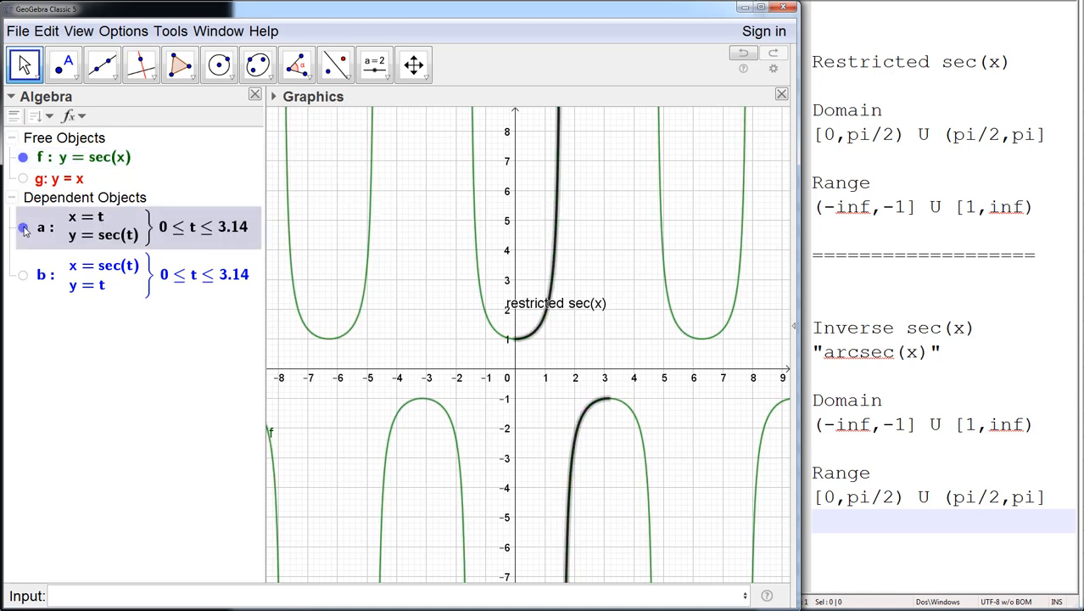
{"action": "left_click", "coordinate": [23, 158]}
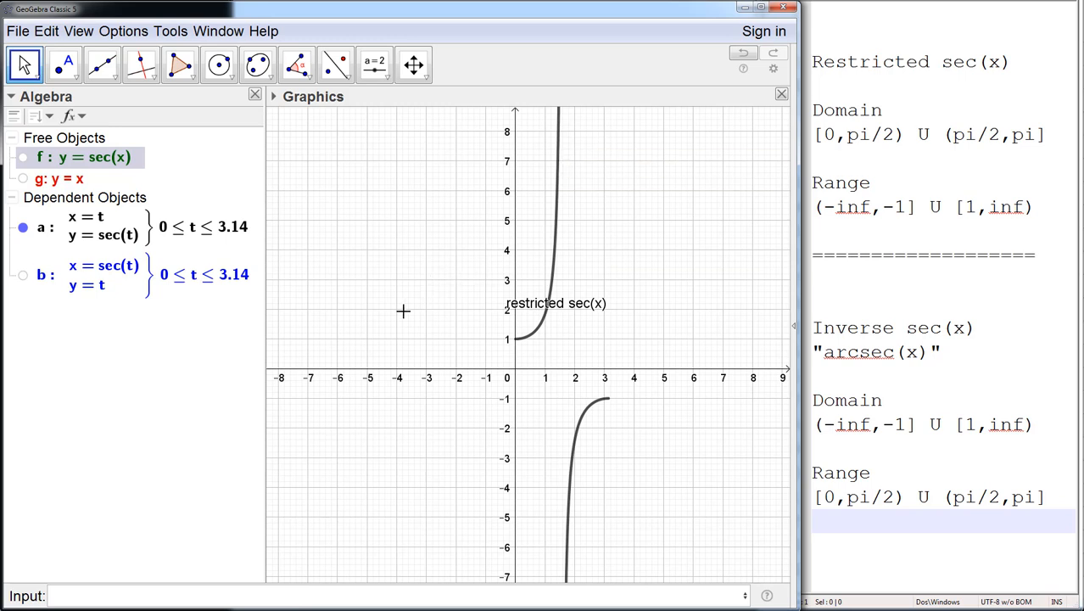
- Show the line y = x and the arcsec(x) curve, and hide the line and the restricted sec(x) curve
{"action": "left_click", "coordinate": [23, 179]}
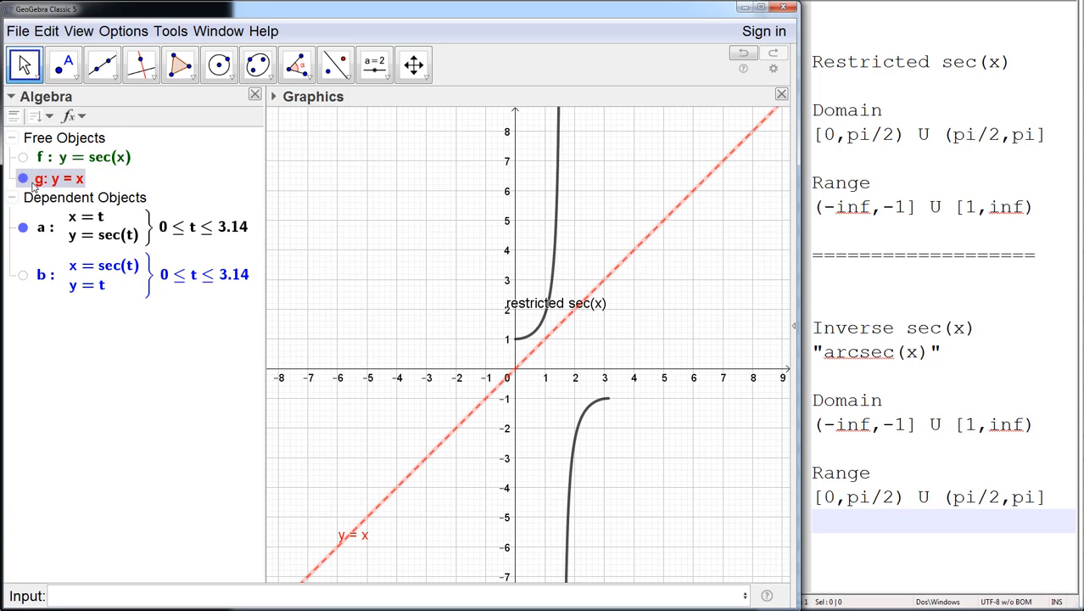
{"action": "left_click", "coordinate": [23, 275]}
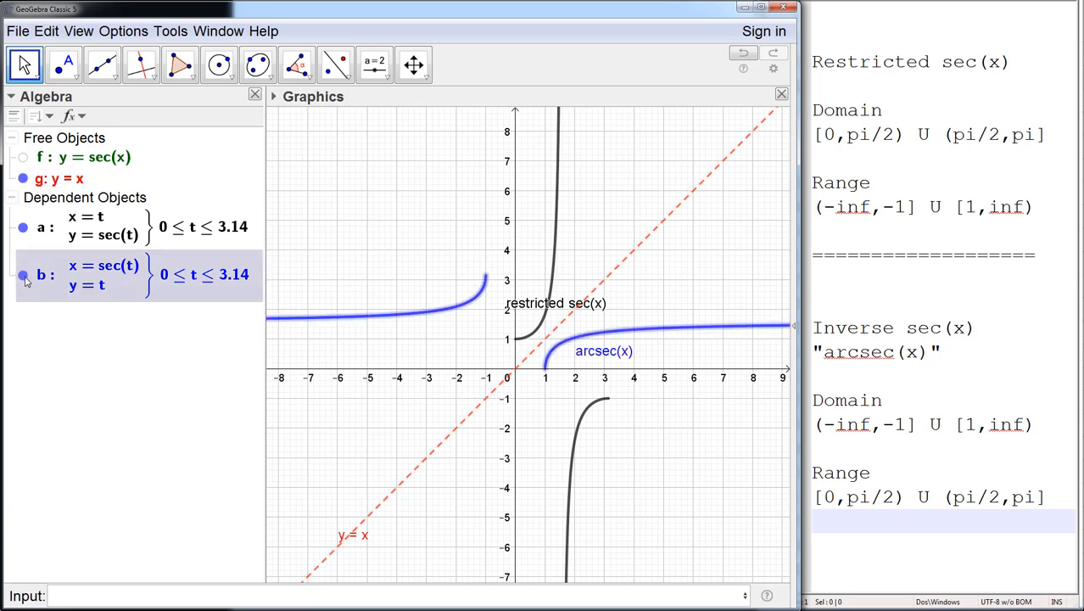
{"action": "left_click", "coordinate": [23, 179]}
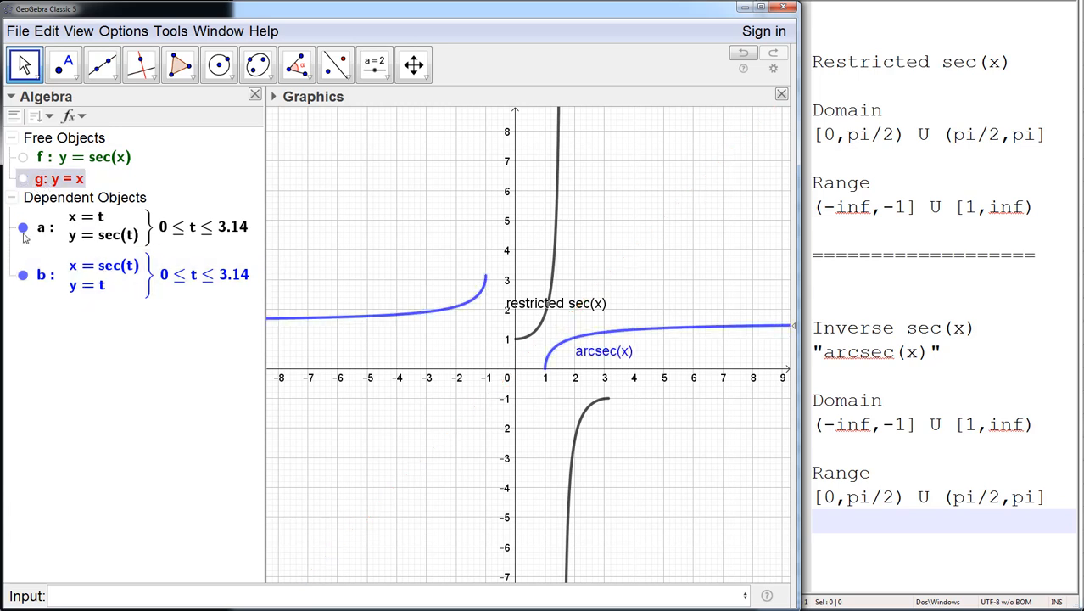
{"action": "left_click", "coordinate": [23, 228]}
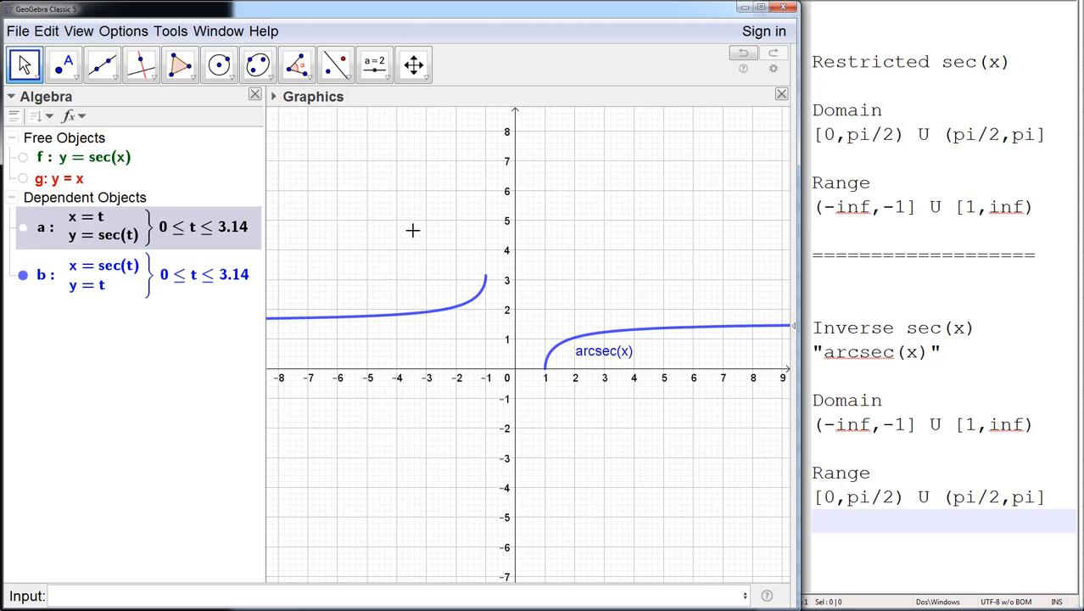